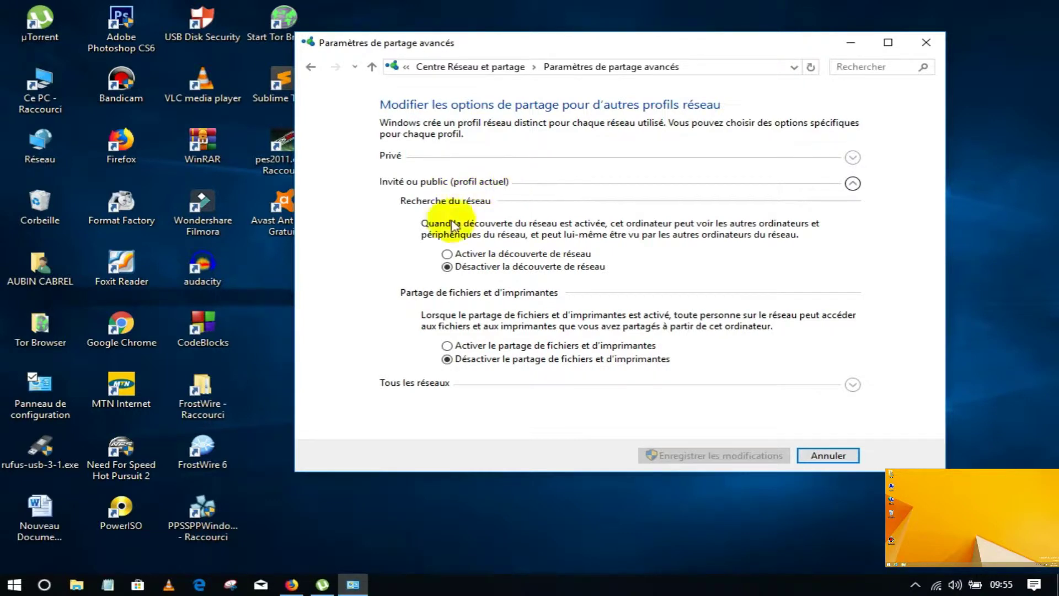
# Step: Turn on network discovery and file and printer sharing for the guest or public profile on the Windows 10 computer
pyautogui.click(451, 254)
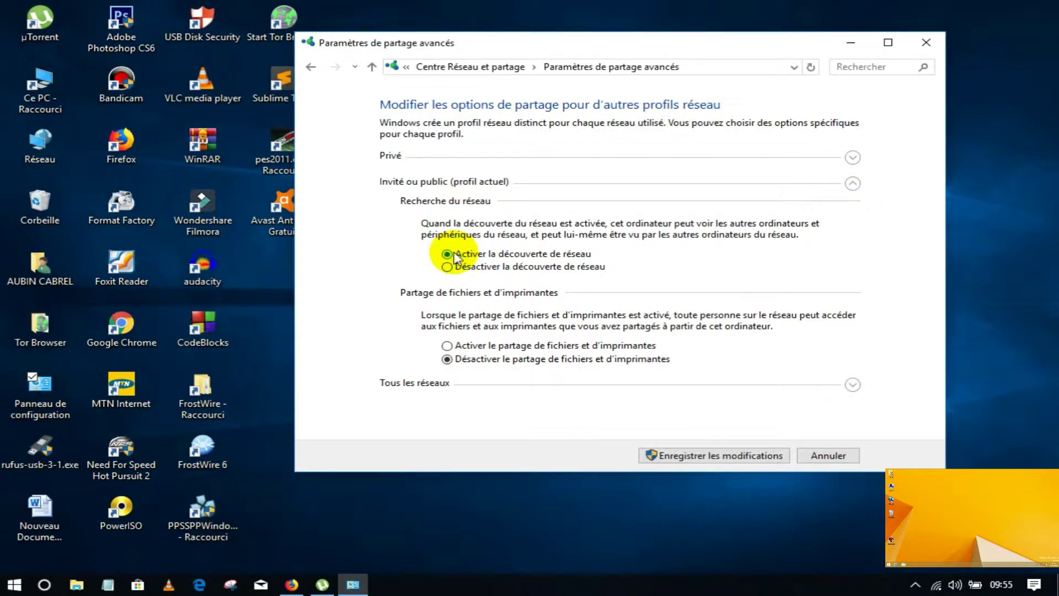
pyautogui.click(512, 348)
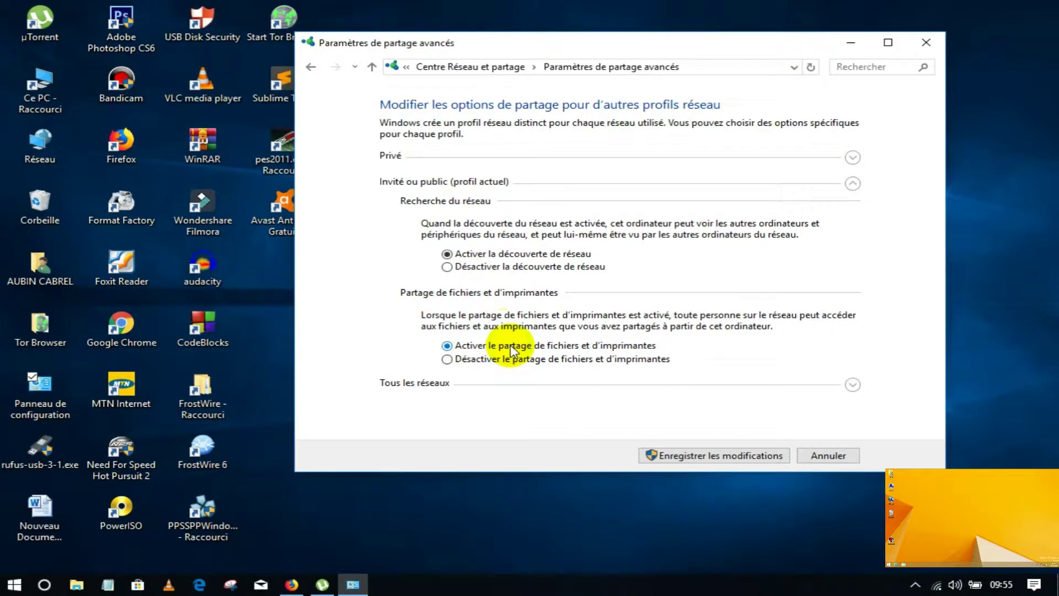
# Step: Under all networks, select 128-bit encryption for file sharing and turn off password-protected sharing, saving the changes and closing the window
pyautogui.click(552, 383)
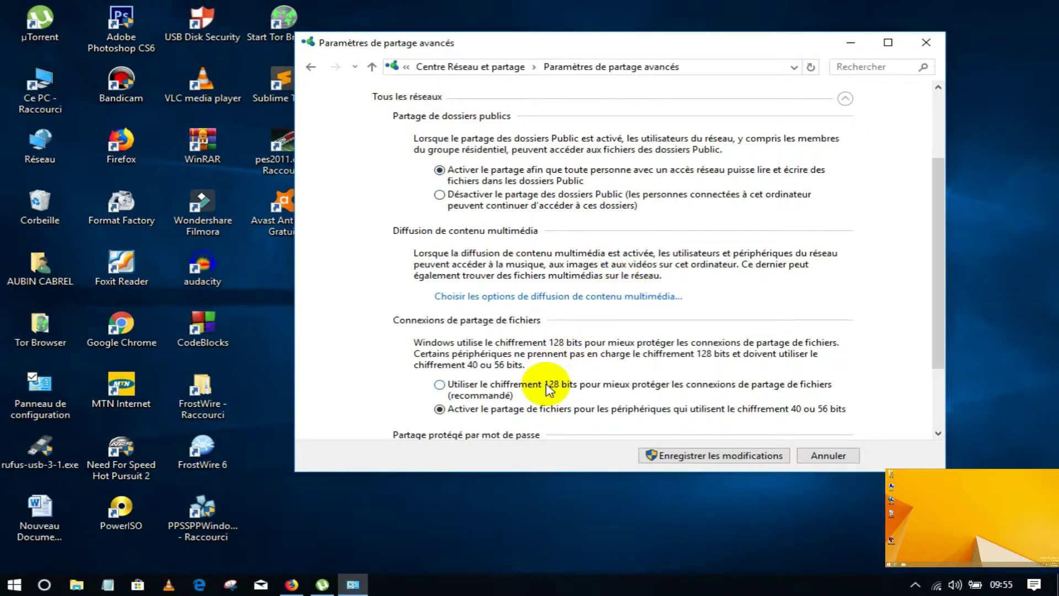
pyautogui.click(520, 388)
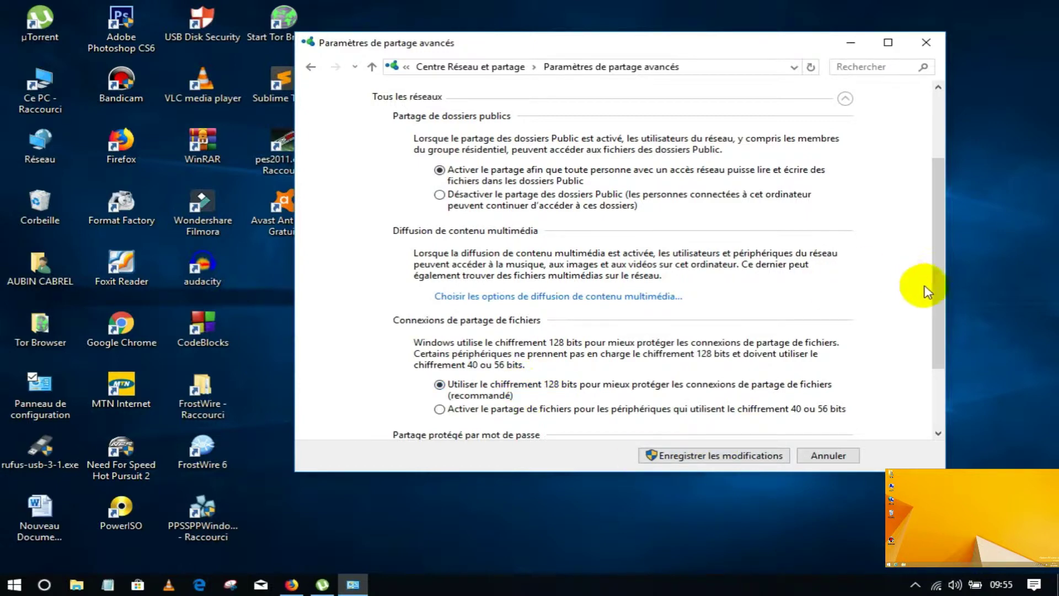
pyautogui.moveTo(933, 299); pyautogui.dragTo(944, 372)
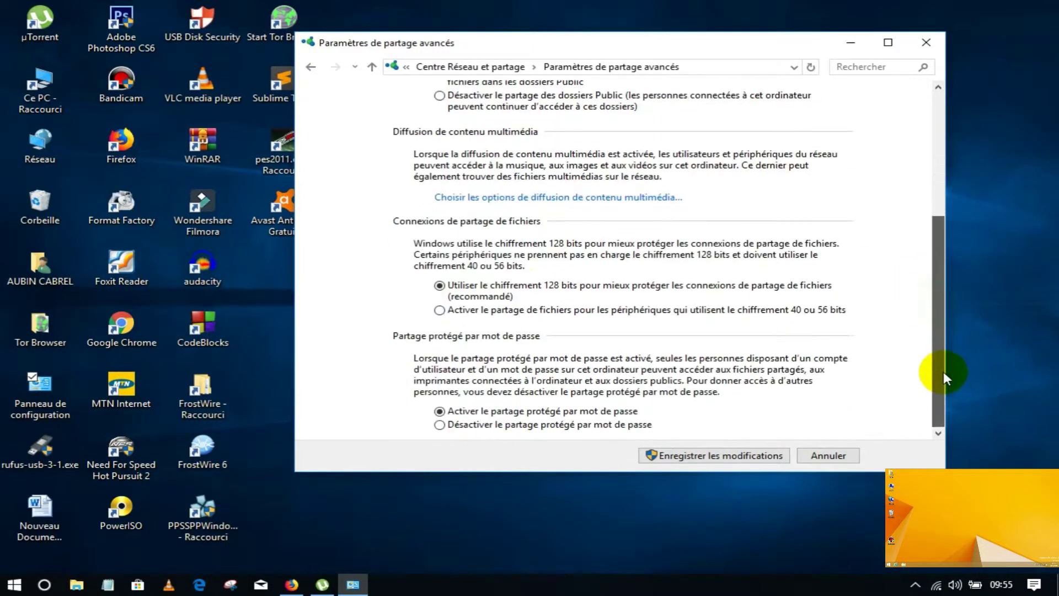
pyautogui.click(570, 428)
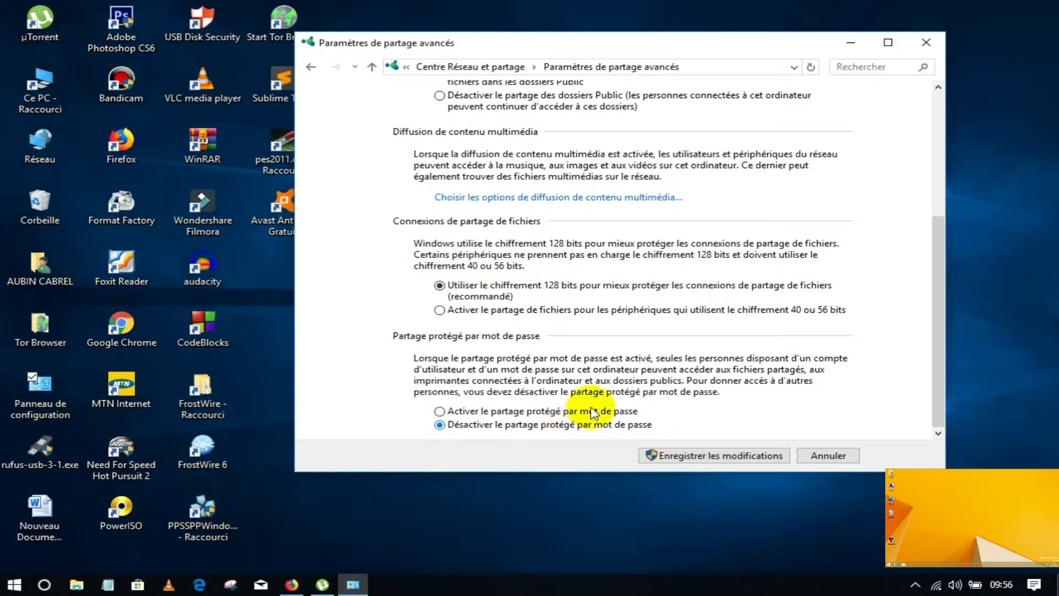
pyautogui.click(743, 456)
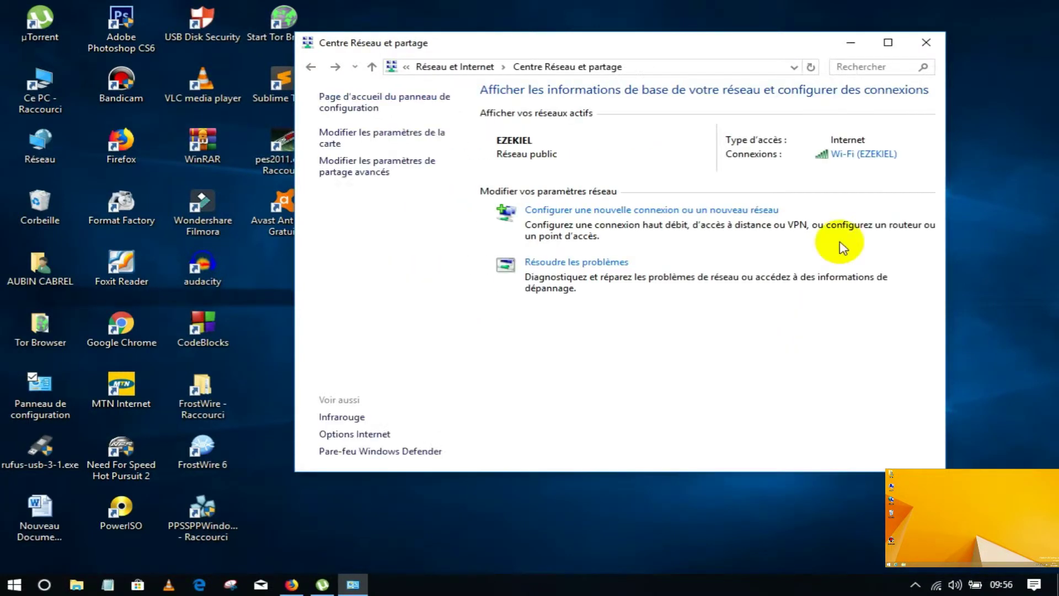
pyautogui.click(925, 42)
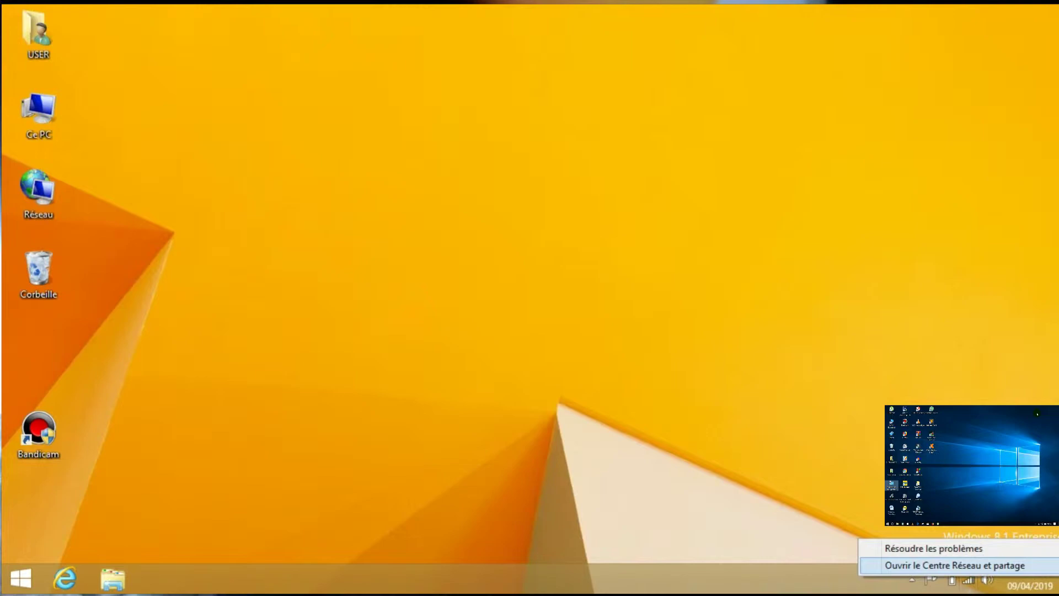
# Step: In the Windows 8.1 computer's advanced sharing settings, enable private network discovery and let Windows manage homegroup connections
pyautogui.click(957, 563)
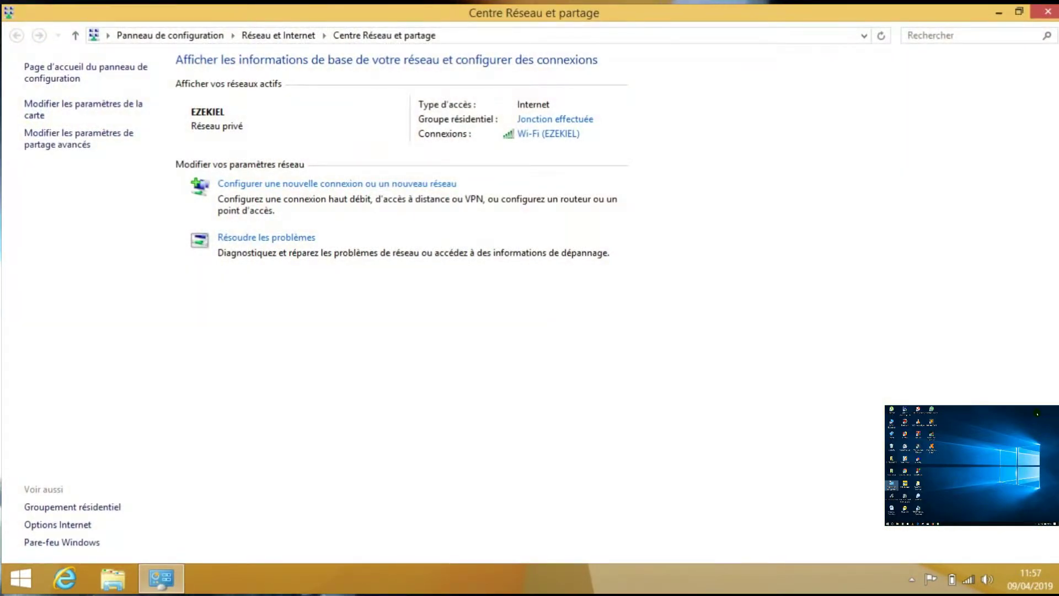
pyautogui.click(79, 138)
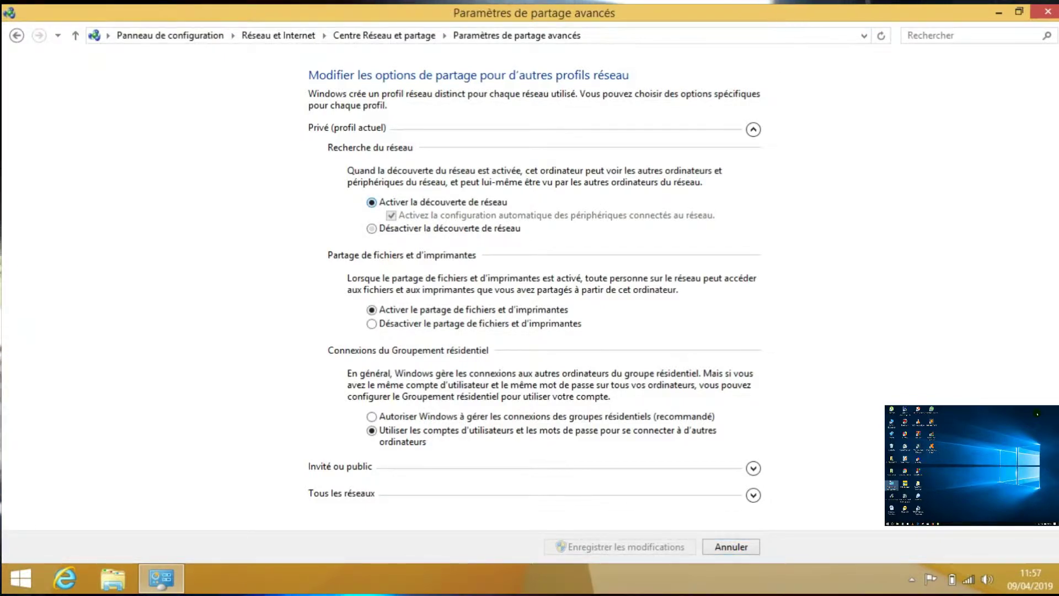
pyautogui.click(371, 202)
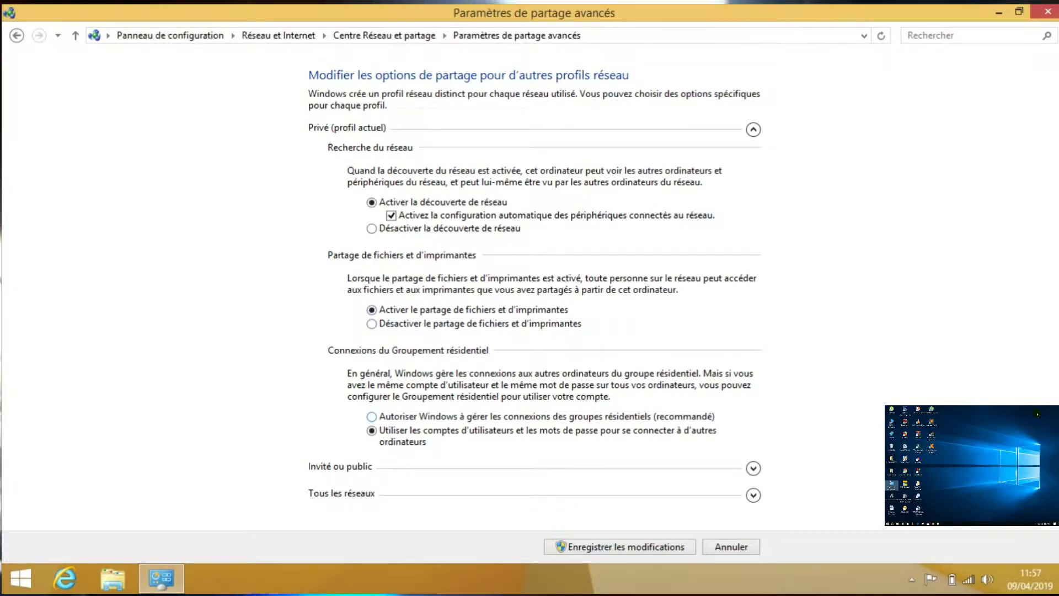
pyautogui.click(371, 416)
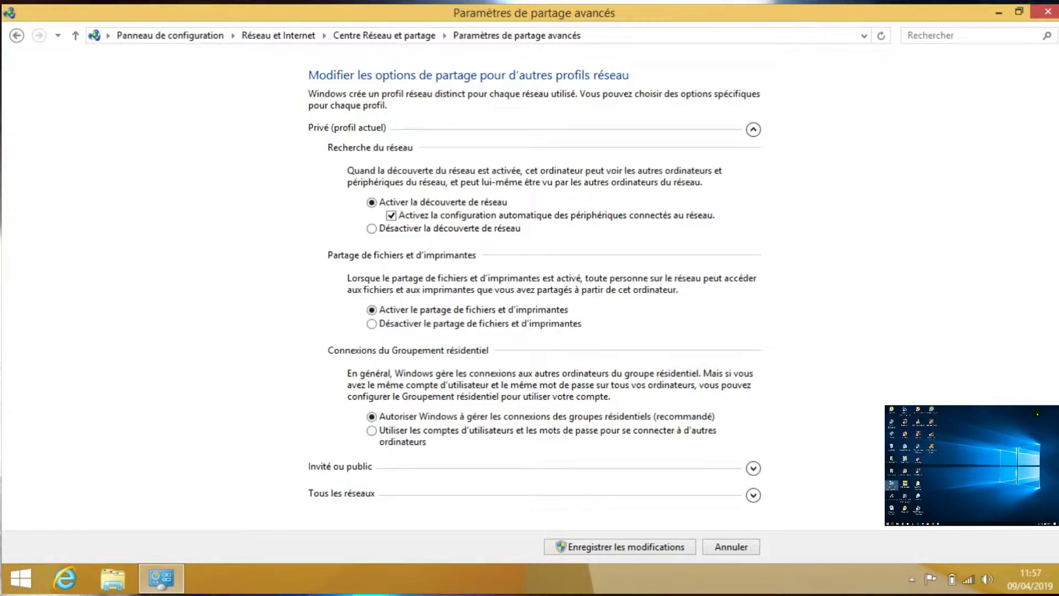
# Step: Turn off password-protected sharing for all networks on the Windows 8.1 computer and save the changes, postponing the sign-out
pyautogui.click(753, 495)
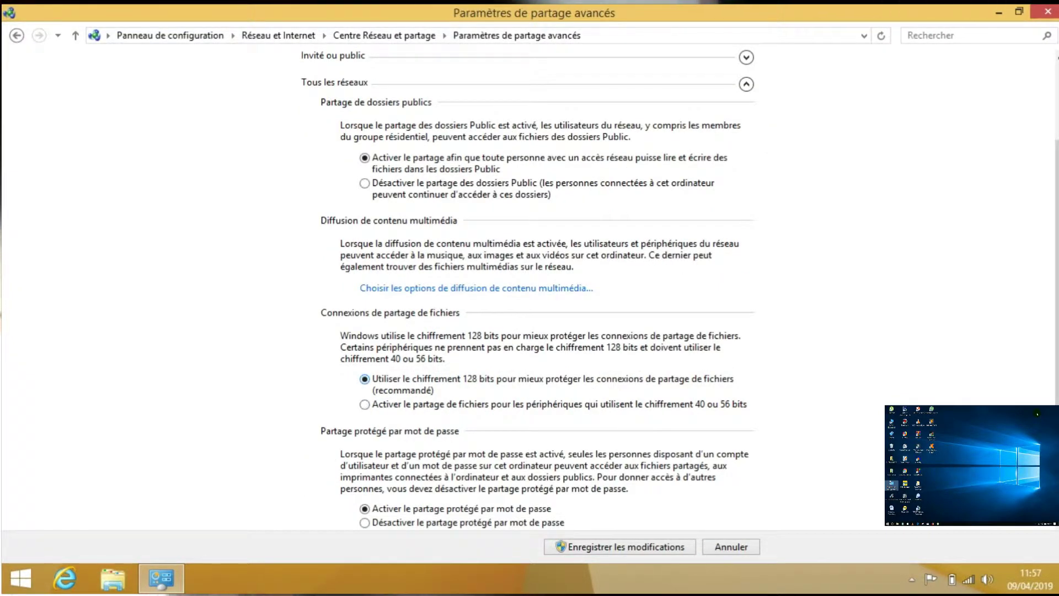
pyautogui.click(365, 522)
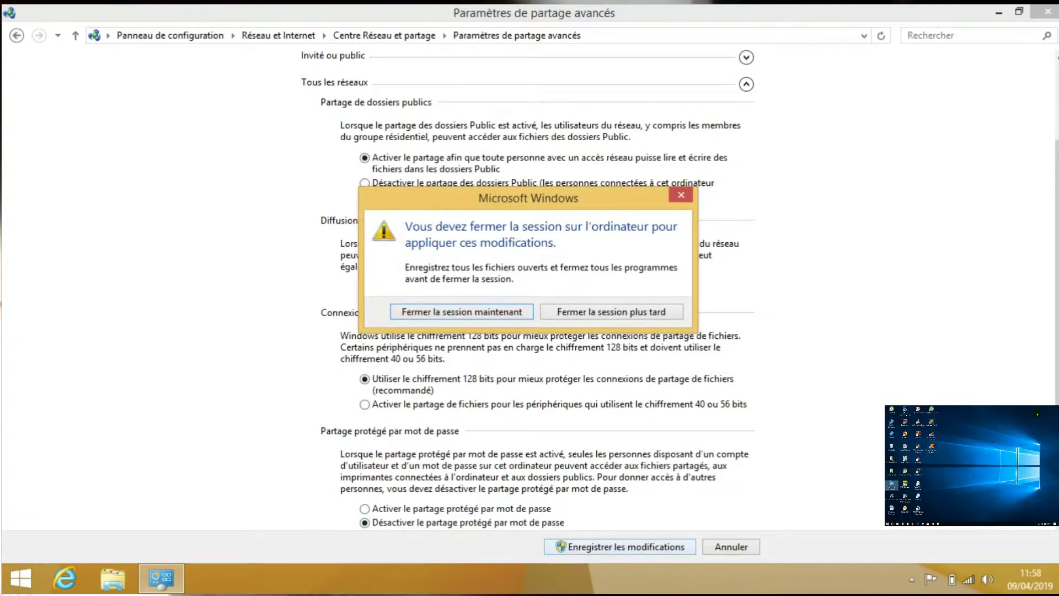
pyautogui.press('Tab')
pyautogui.press('Return')
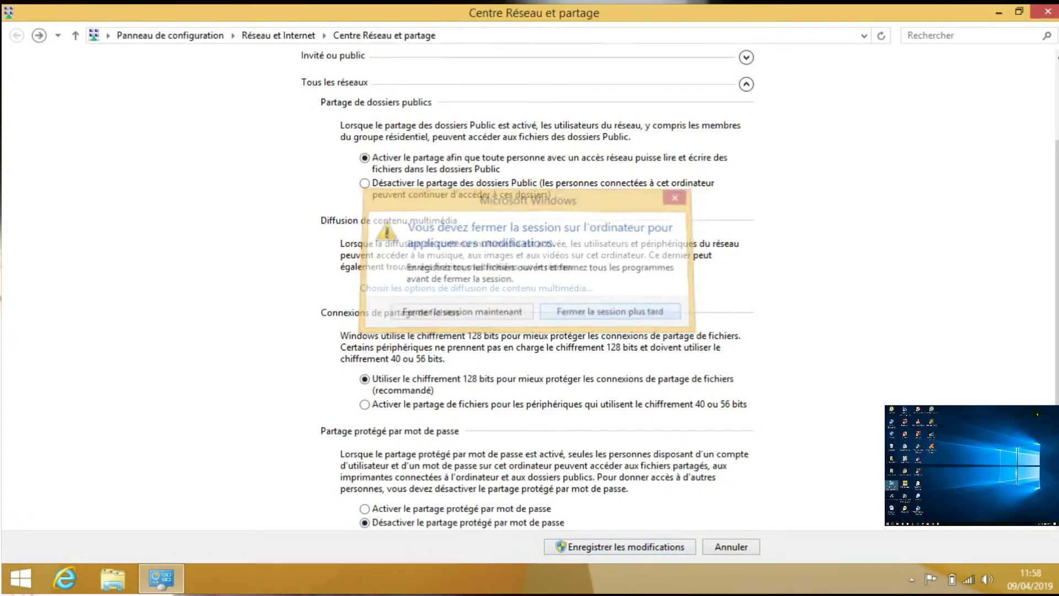
pyautogui.click(1047, 11)
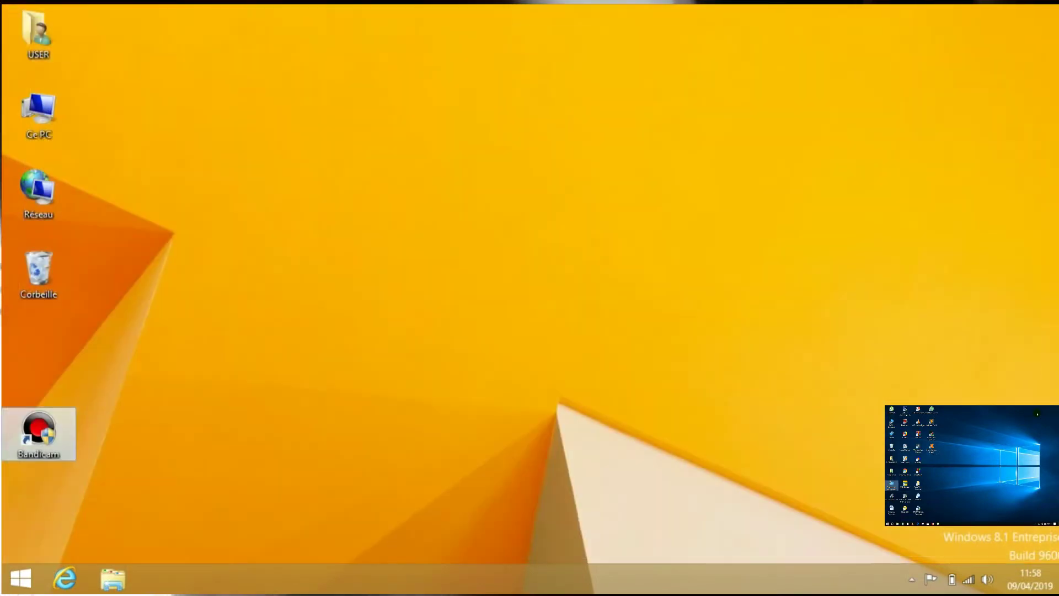
# Step: Open the Network location on both PC2 and PC1 to browse the connected computers
pyautogui.doubleClick(38, 193)
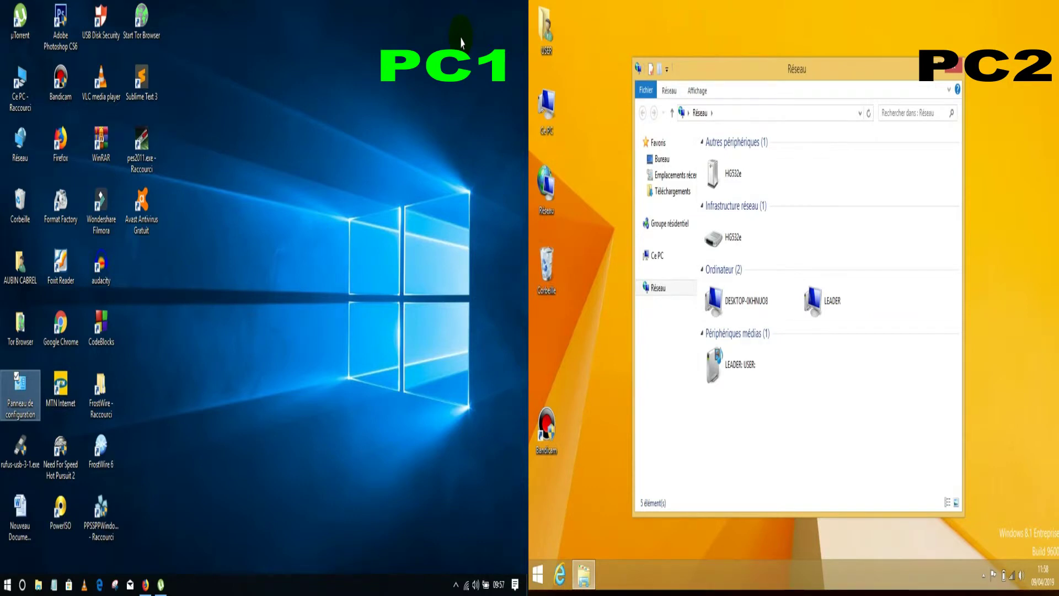
pyautogui.click(21, 148)
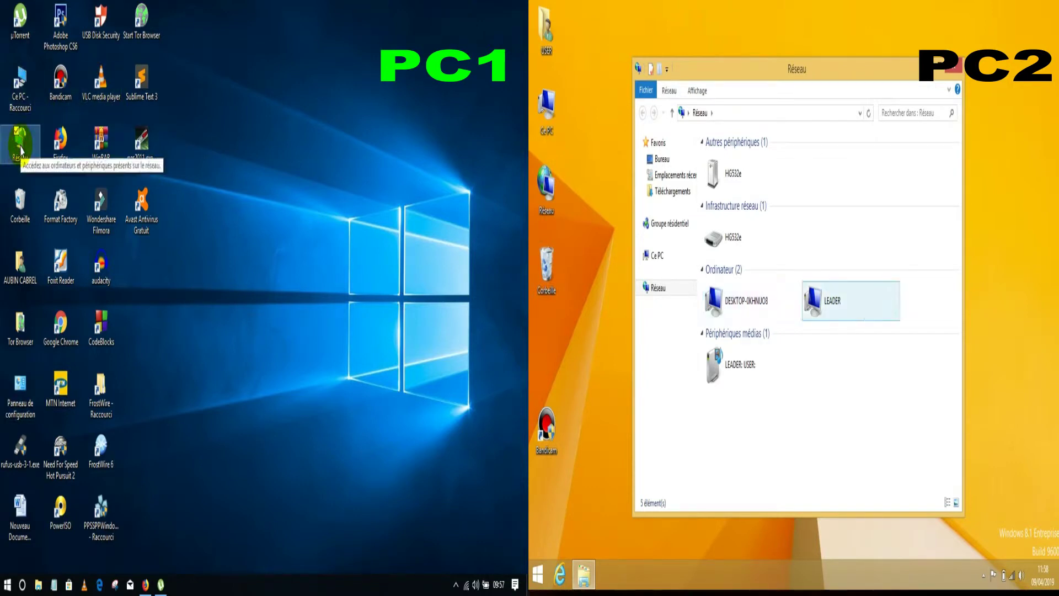
pyautogui.doubleClick(21, 148)
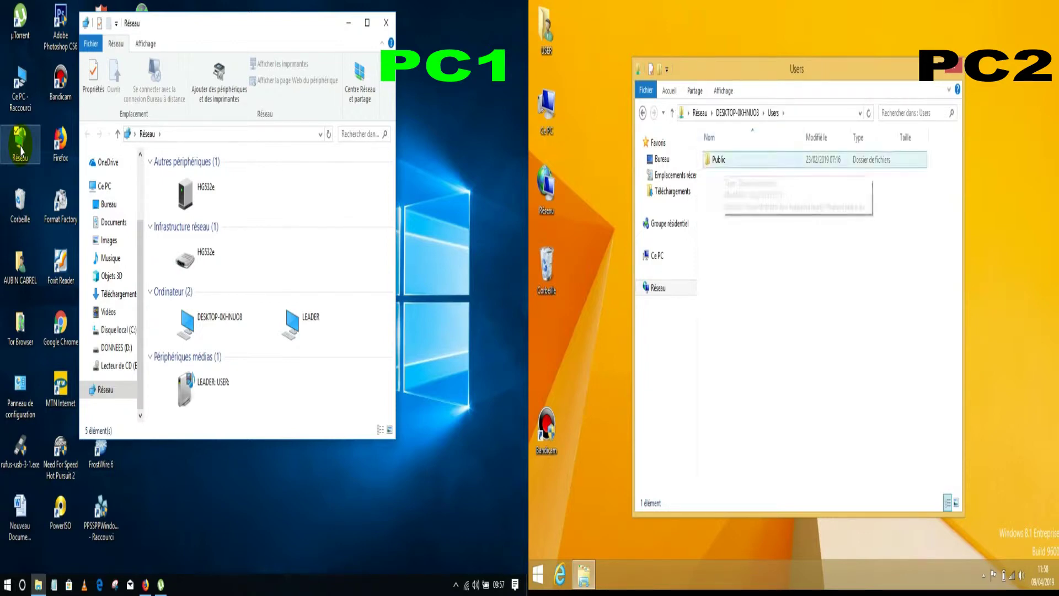
# Step: On PC2, create a text document named "bonjour" in the shared Users\Public folder of DESKTOP-0KHNUO8
pyautogui.click(719, 160)
pyautogui.press('Return')
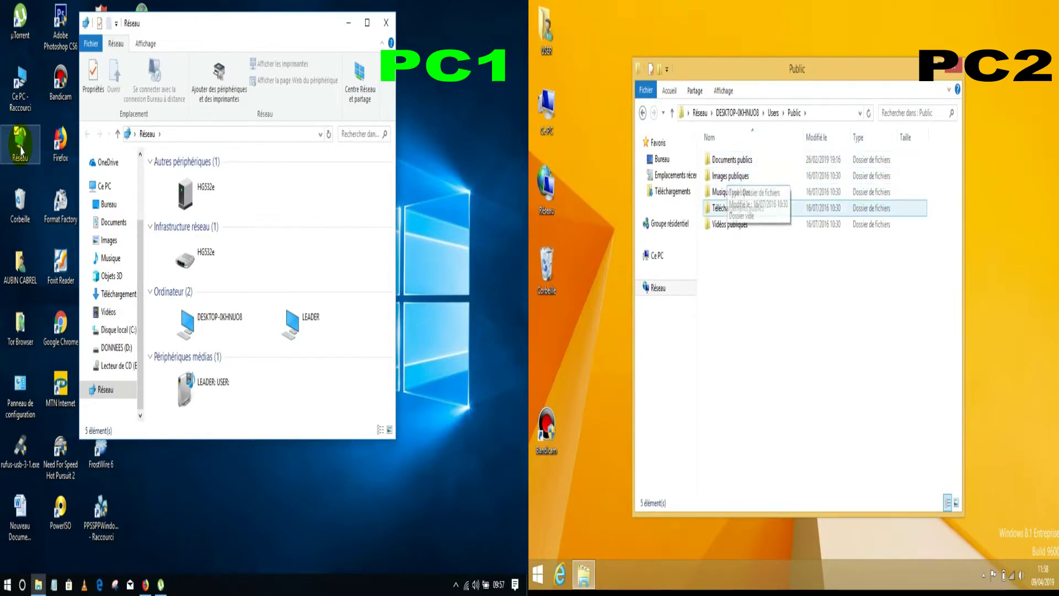
pyautogui.rightClick(746, 321)
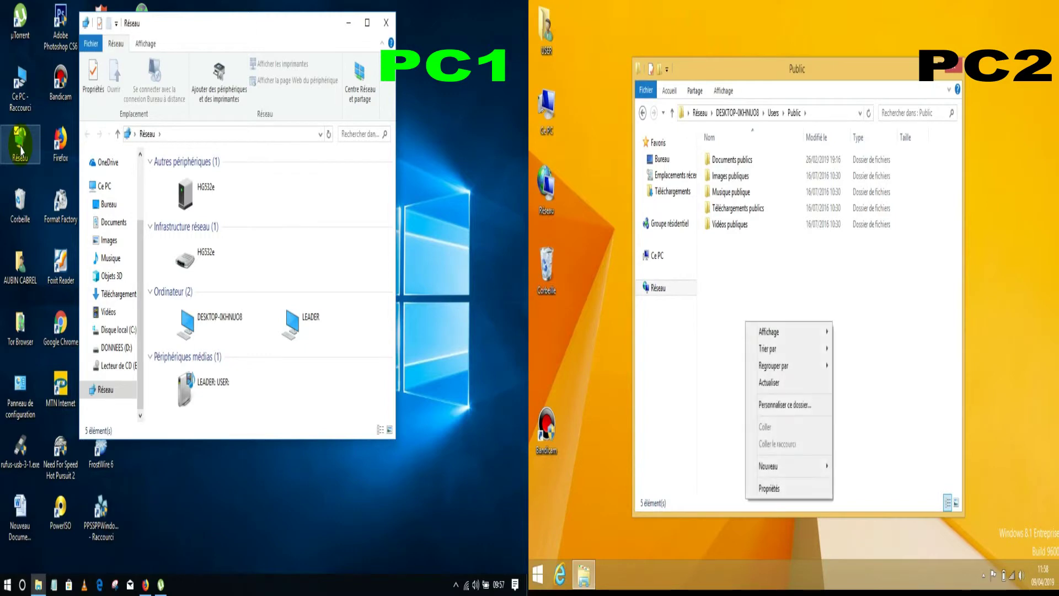
pyautogui.moveTo(783, 466)
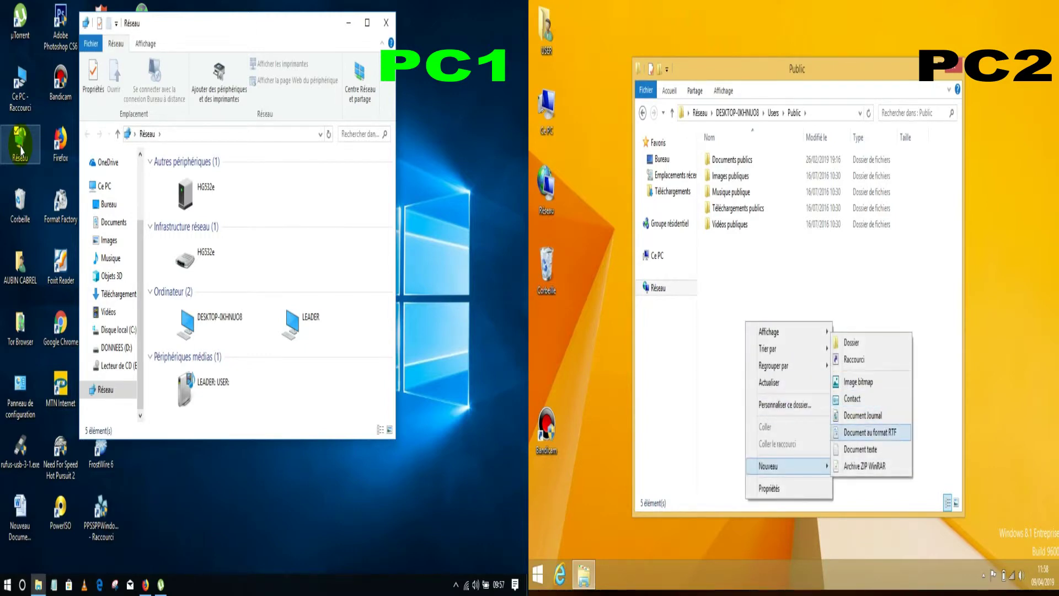
pyautogui.click(861, 449)
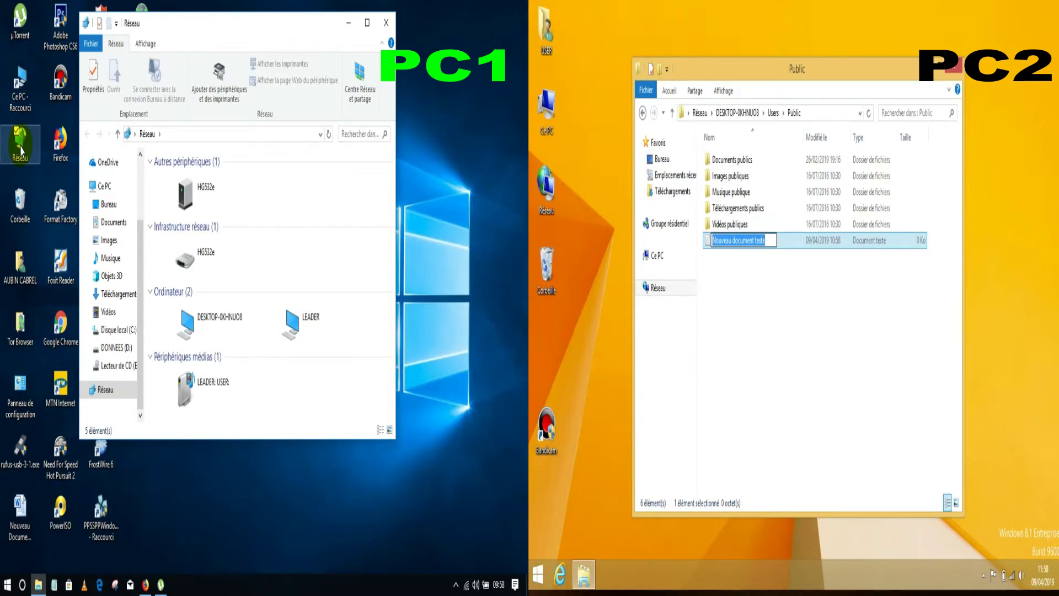
pyautogui.write('bonjo')
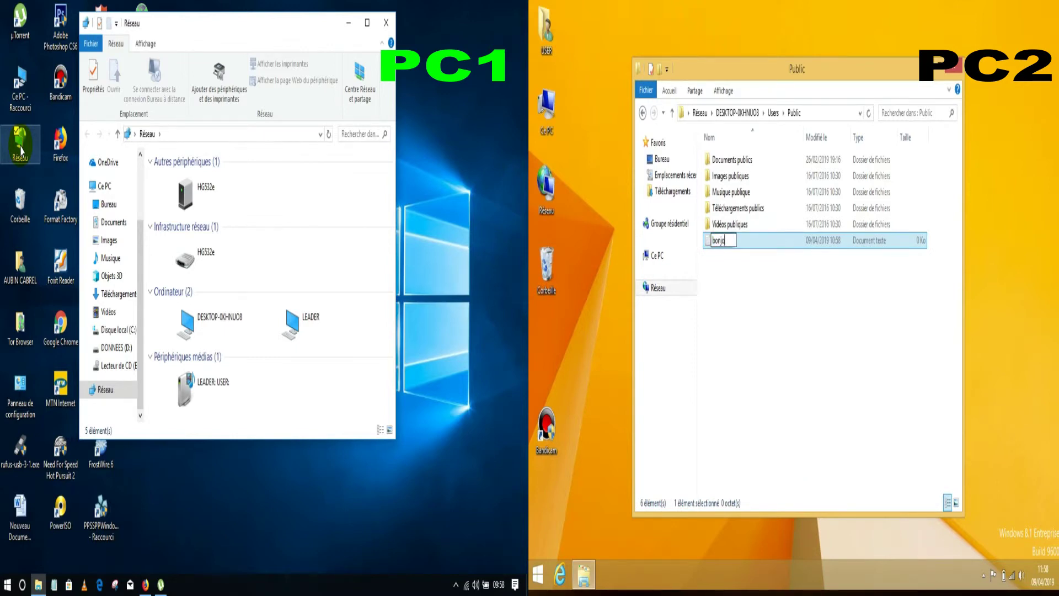
pyautogui.write('ur')
pyautogui.press('Return')
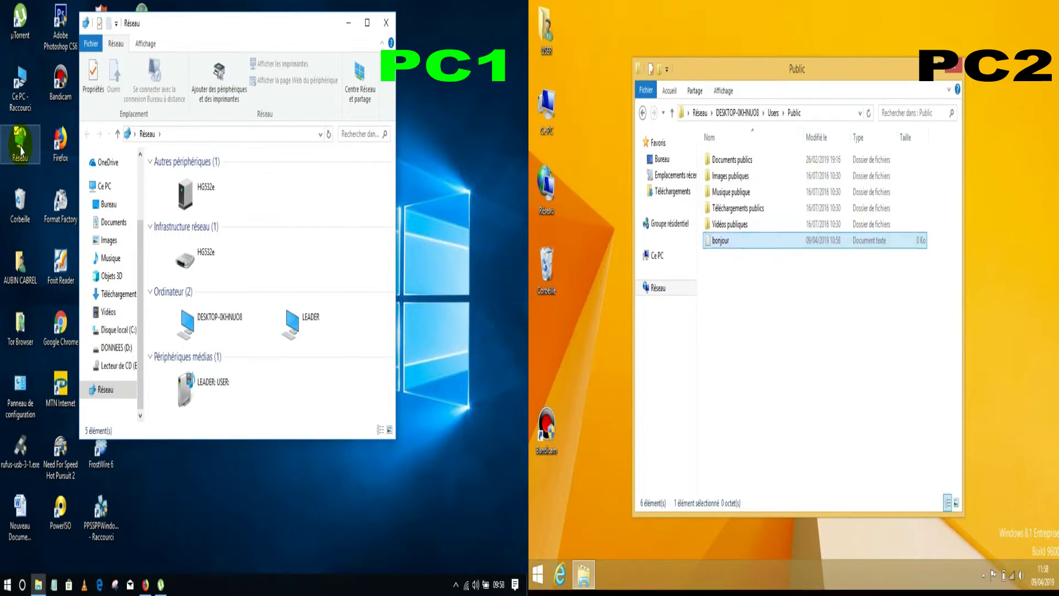
pyautogui.click(769, 349)
pyautogui.rightClick(769, 349)
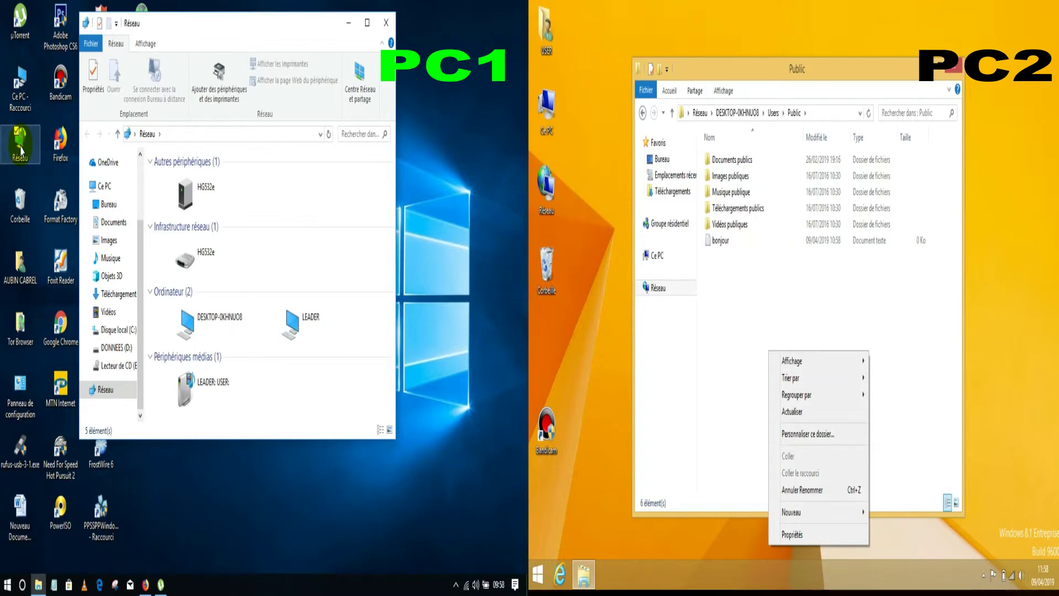
# Step: On PC1, open the Users\Public folder of DESKTOP-0KHNUO8 through the network and check for the bonjour text file
pyautogui.doubleClick(226, 330)
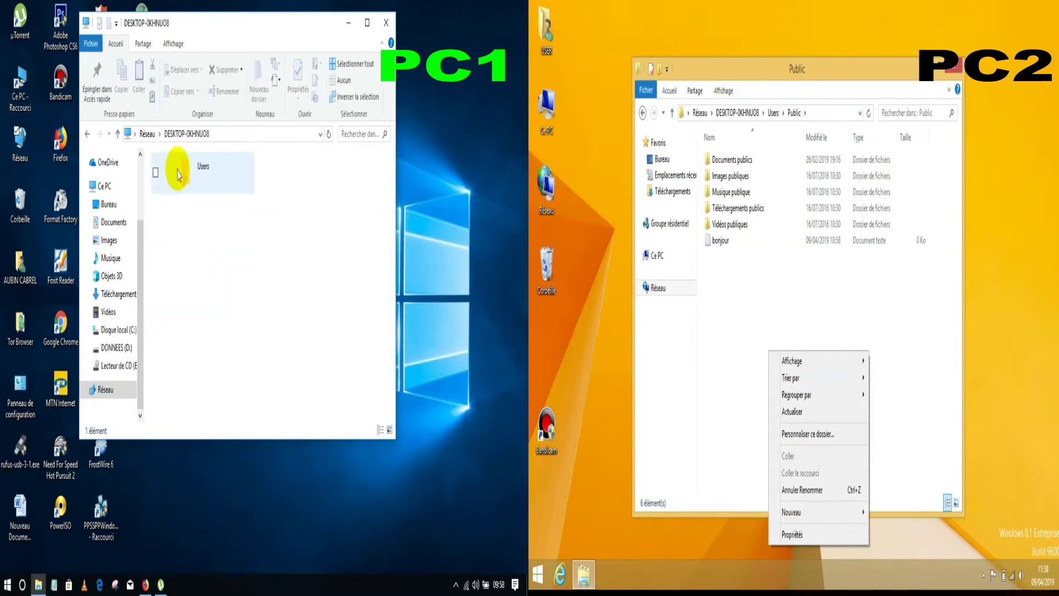
pyautogui.doubleClick(185, 176)
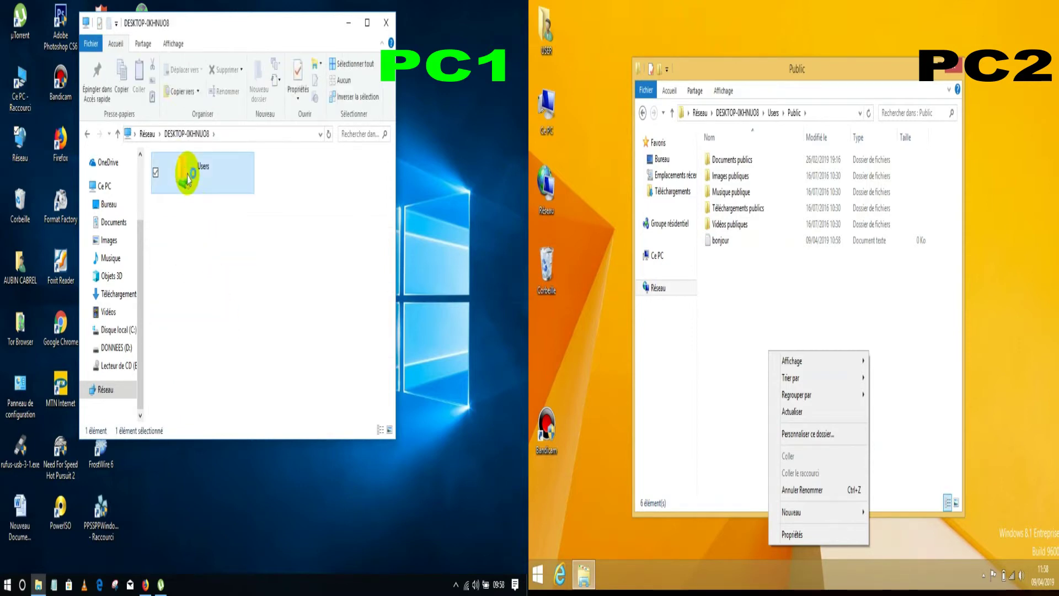
pyautogui.press('Escape')
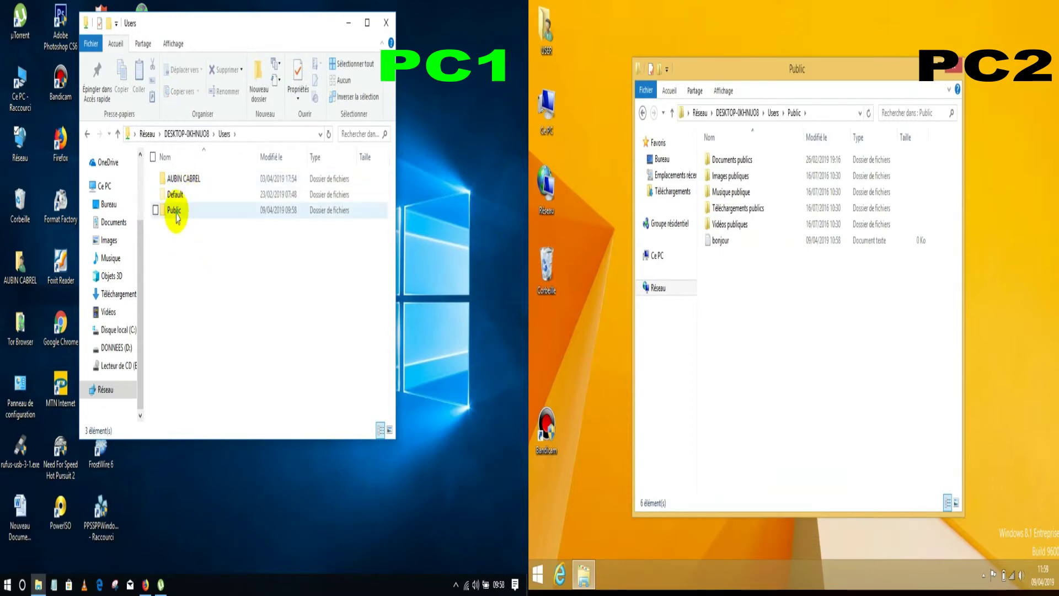
pyautogui.click(176, 214)
pyautogui.doubleClick(177, 213)
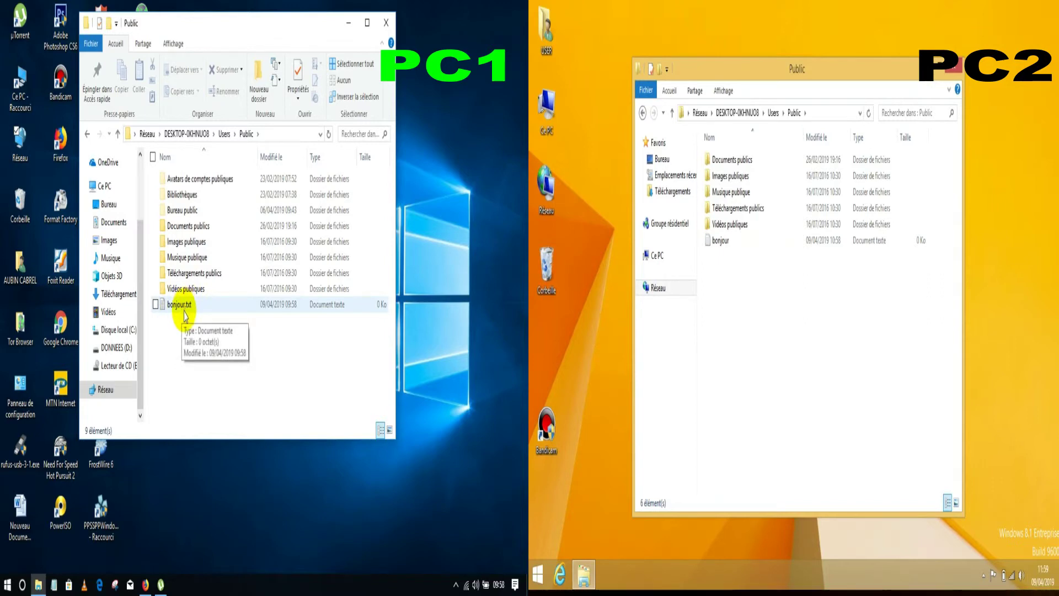
# Step: Return to the Network view on PC1 and close the file windows on both computers
pyautogui.click(87, 135)
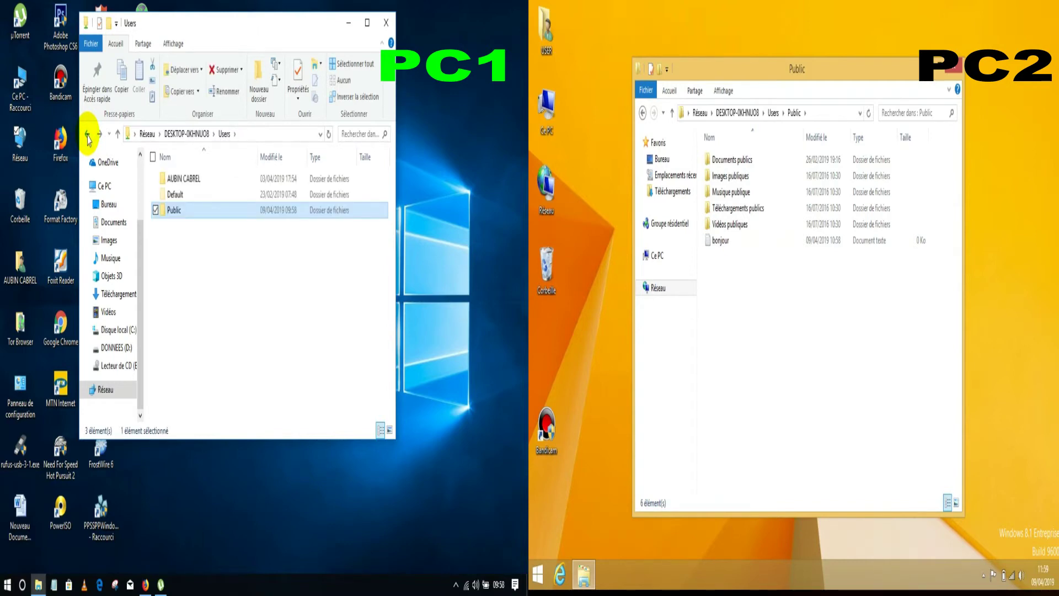
pyautogui.click(87, 135)
pyautogui.click(87, 134)
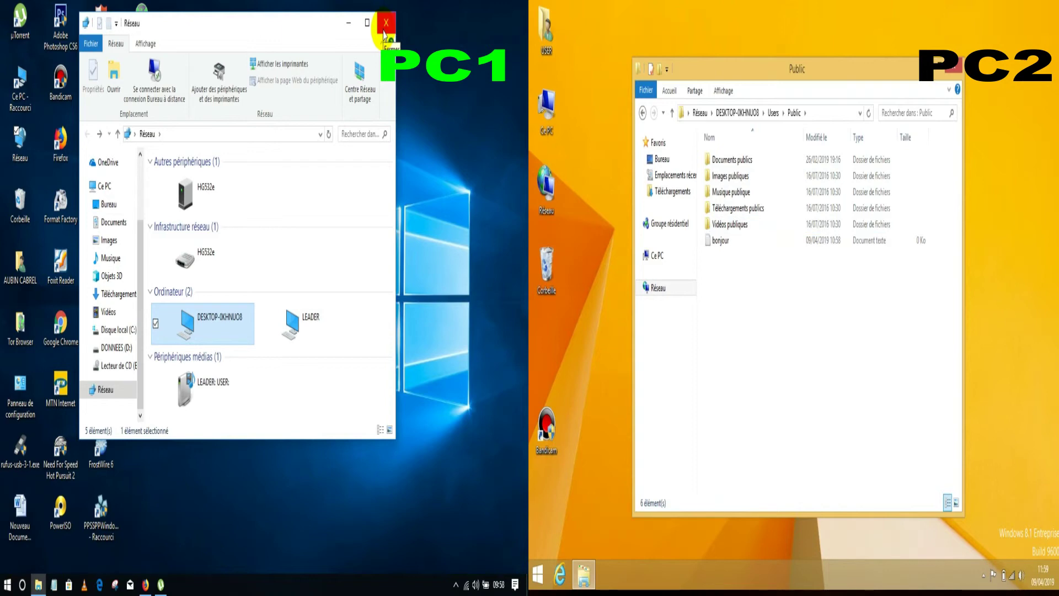
pyautogui.click(953, 67)
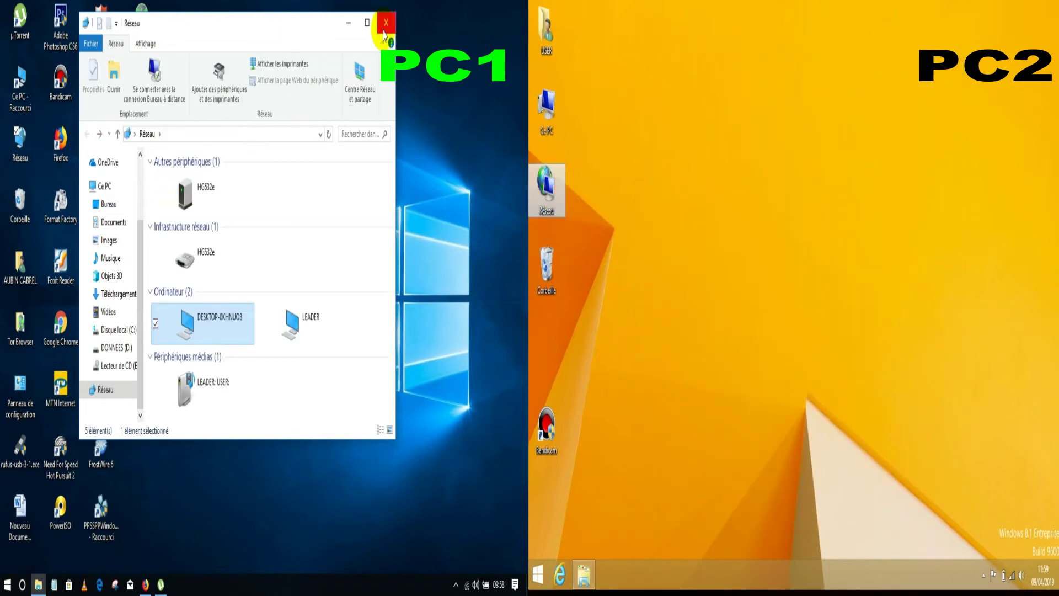
pyautogui.click(385, 23)
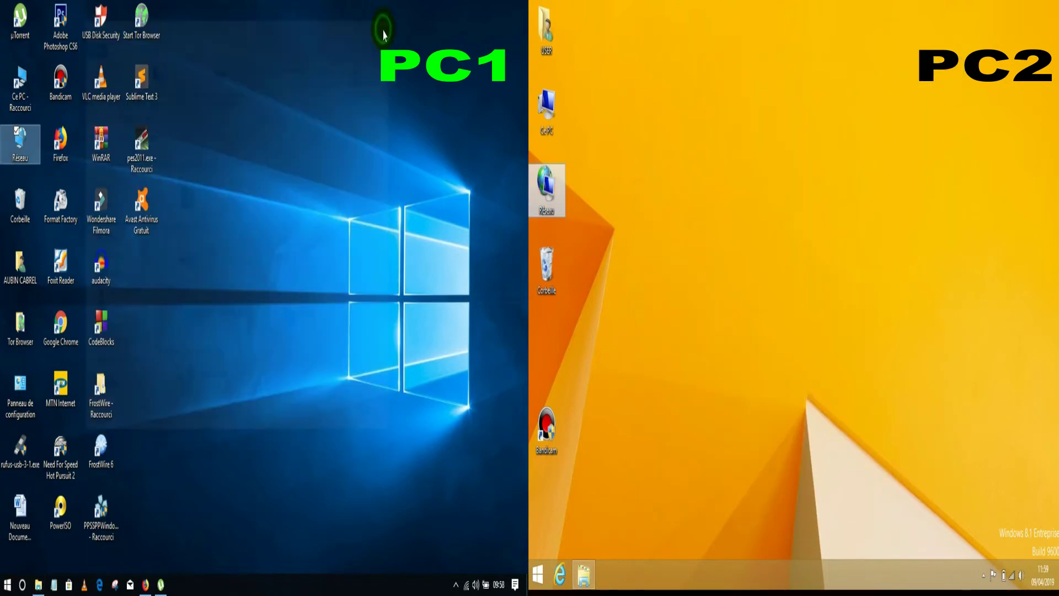